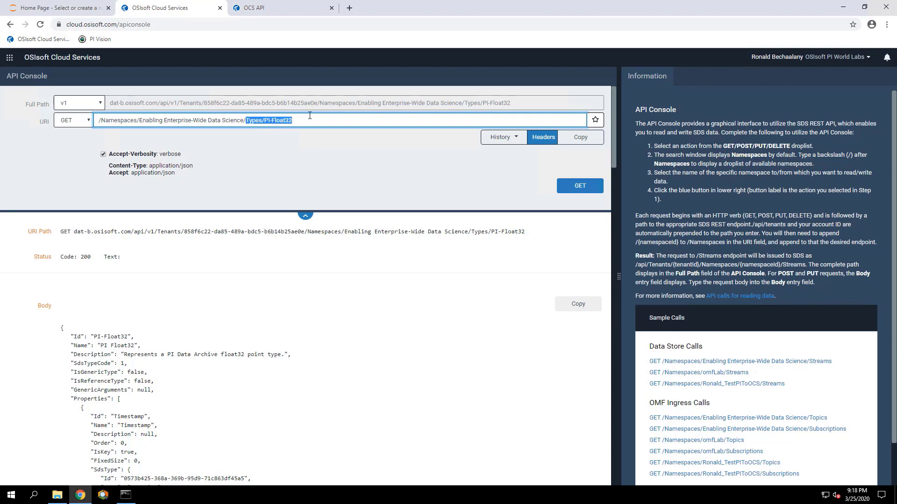
Step: Remove Types/PI-Float32 from the request URI and open the Data Views page to review the Wind Turbine Data_SOLUTION data view
key(BackSpace)
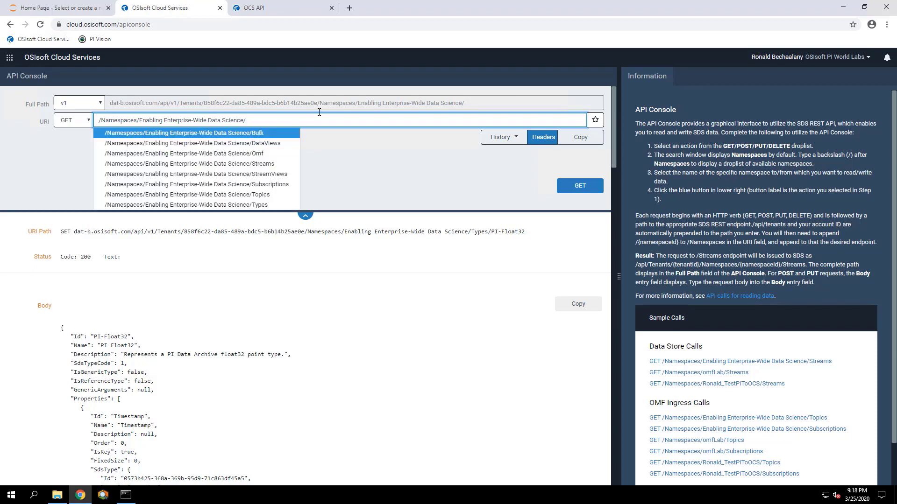
click(9, 58)
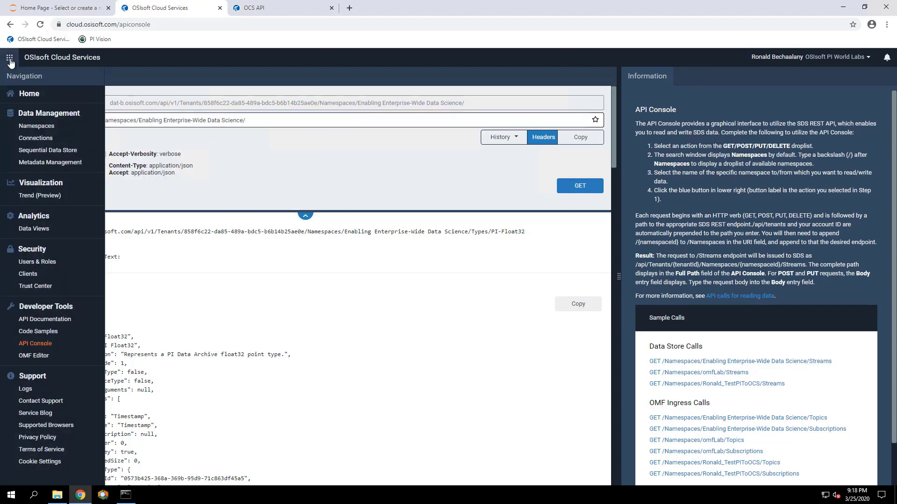
click(35, 228)
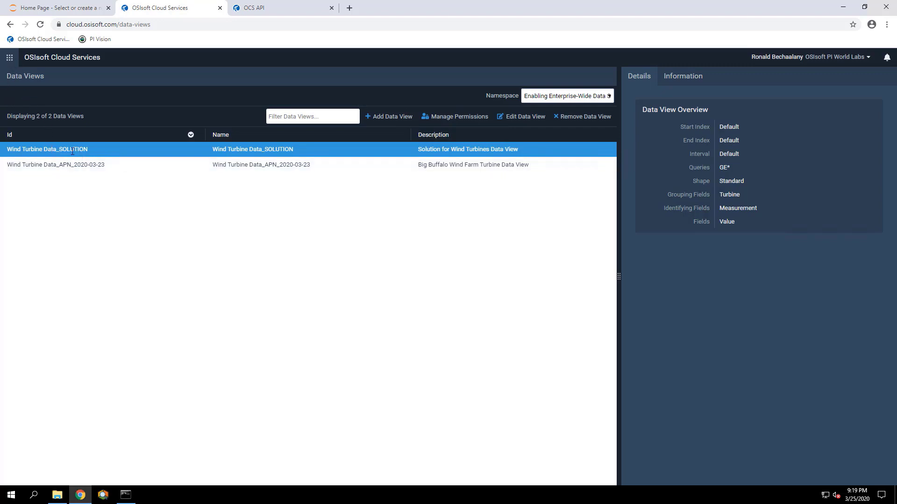
Step: Return to the API Console and set the API version of the request path to v1-preview
click(10, 57)
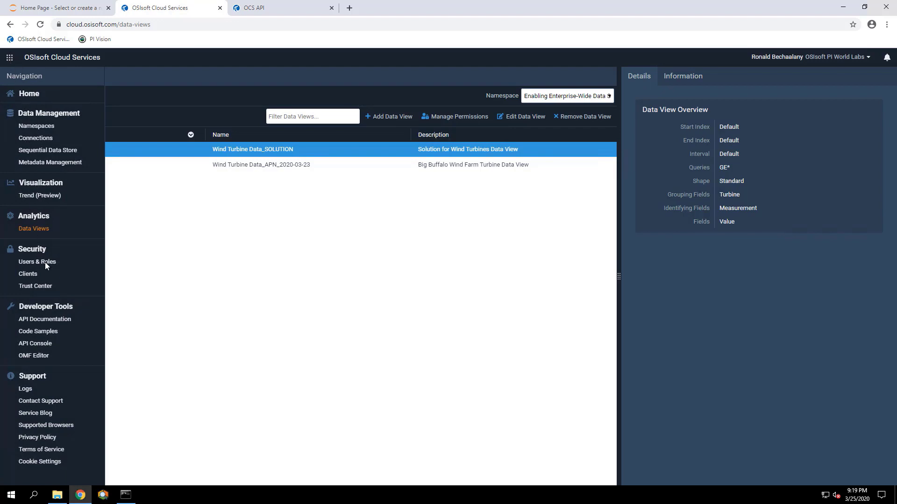
click(26, 346)
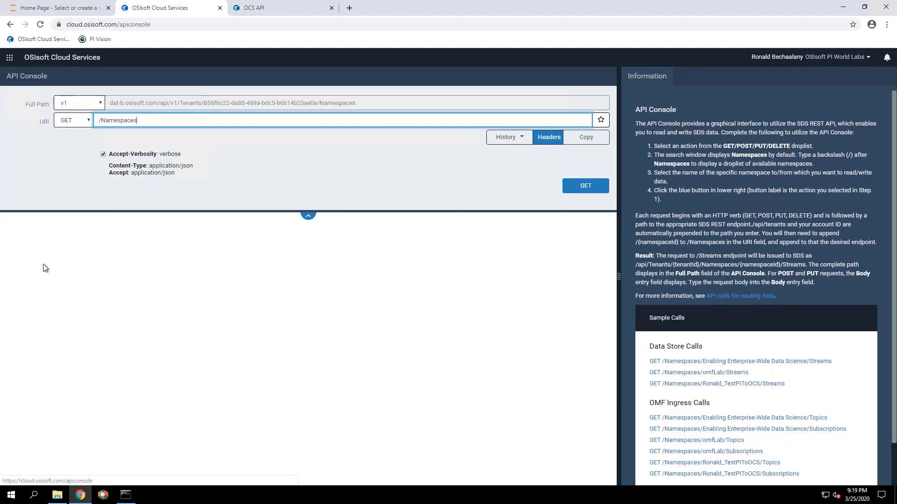
click(90, 103)
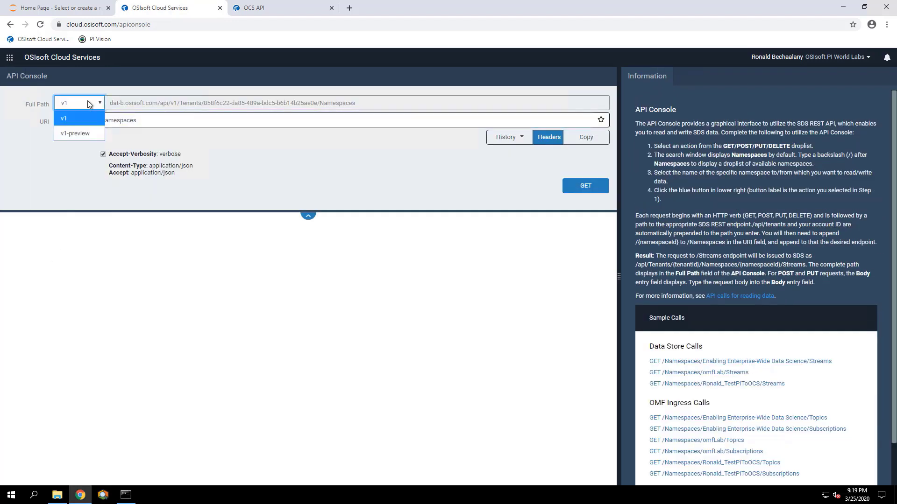
click(70, 136)
Step: Build the GET request URI /Namespaces/Enabling Enterprise-Wide Data Science/DataViews/Wind Turbine Data_SOLUTION/ from the suggested paths
click(142, 123)
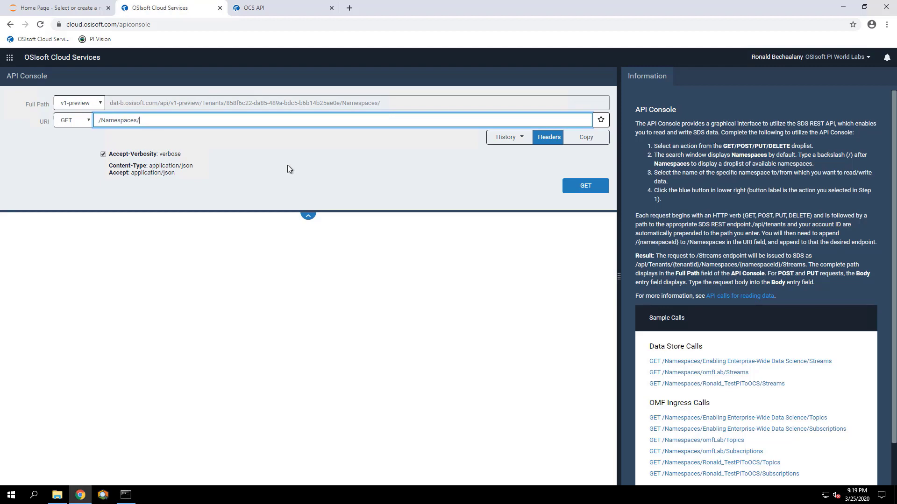
text(/)
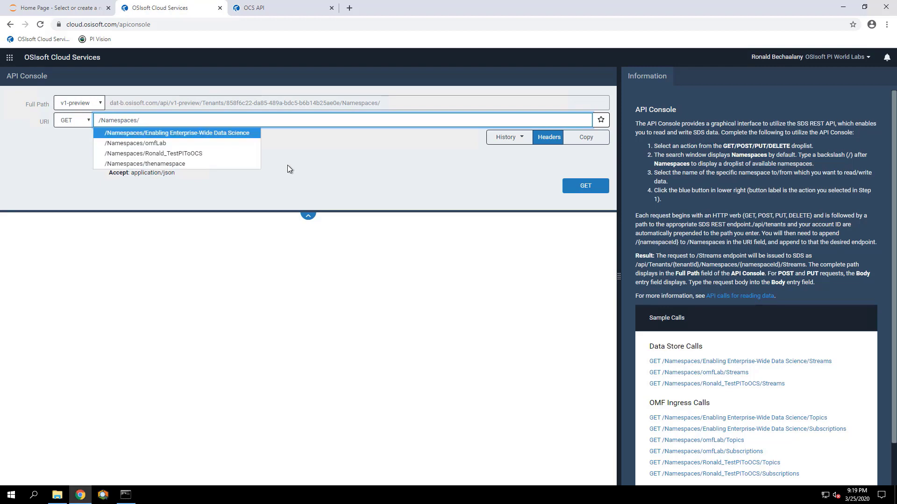
click(206, 134)
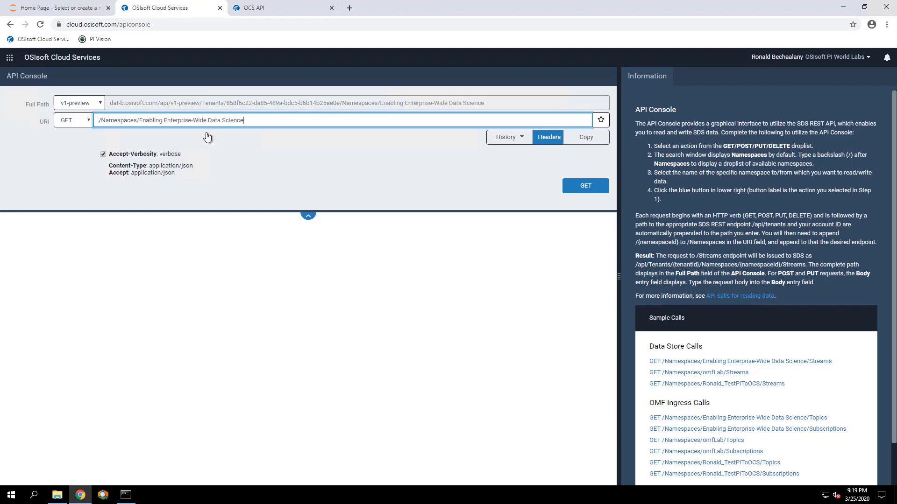
text(/)
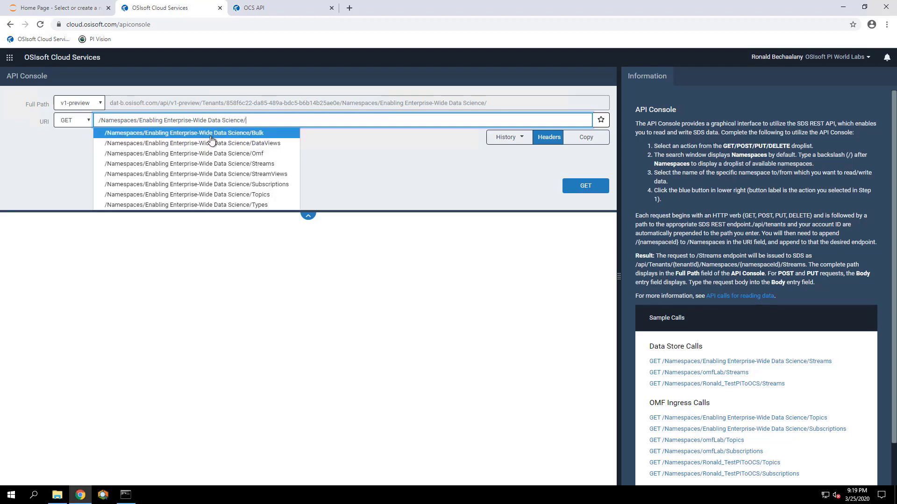
click(218, 145)
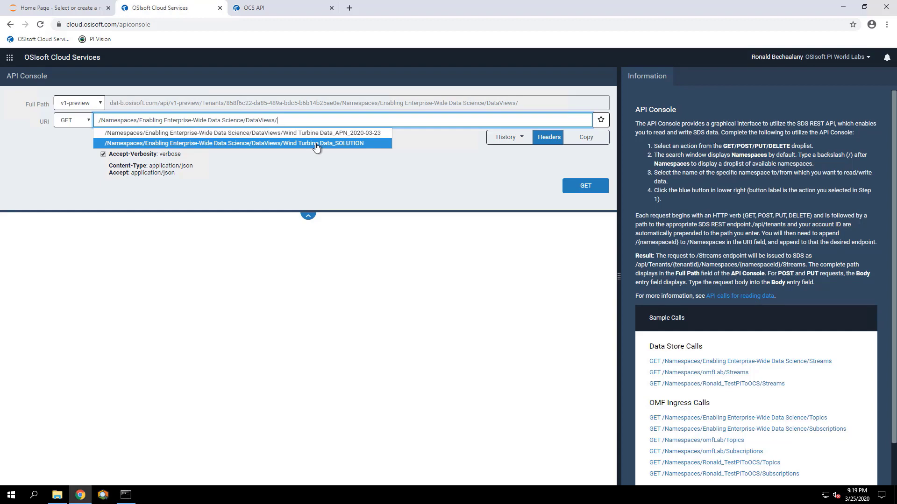
click(278, 144)
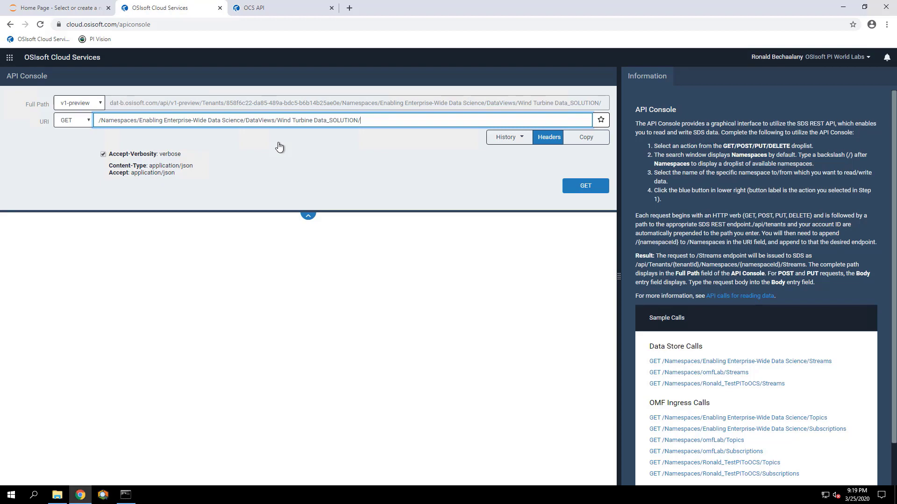
Step: Open the Data API page under Data Views (Preview) in the OCS documentation and examine the Get Data View Data request syntax
click(250, 10)
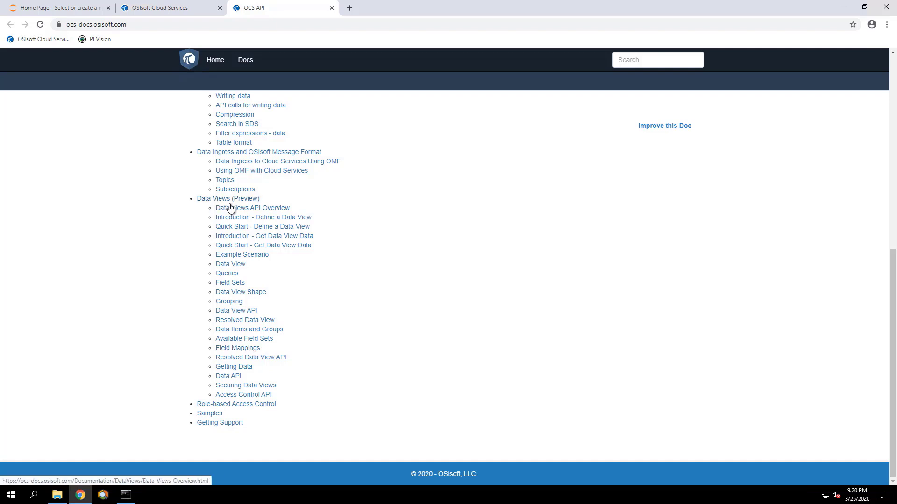
click(229, 379)
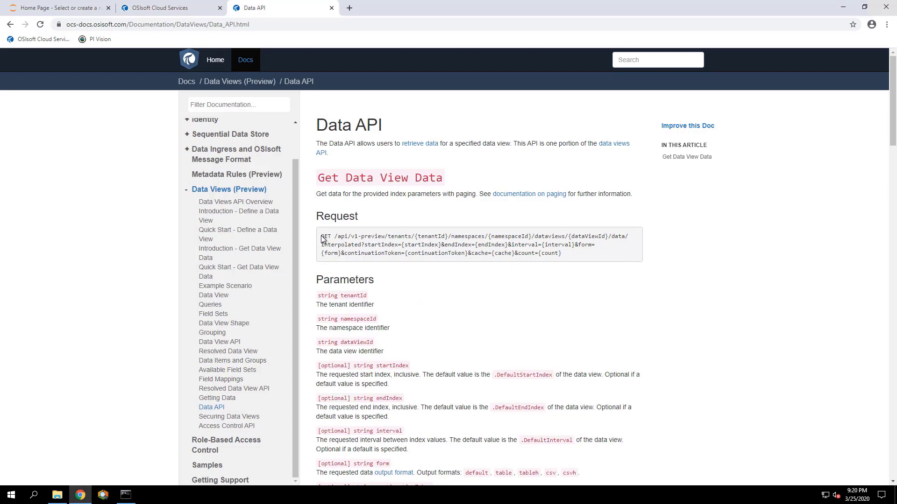
drag(322, 238, 592, 257)
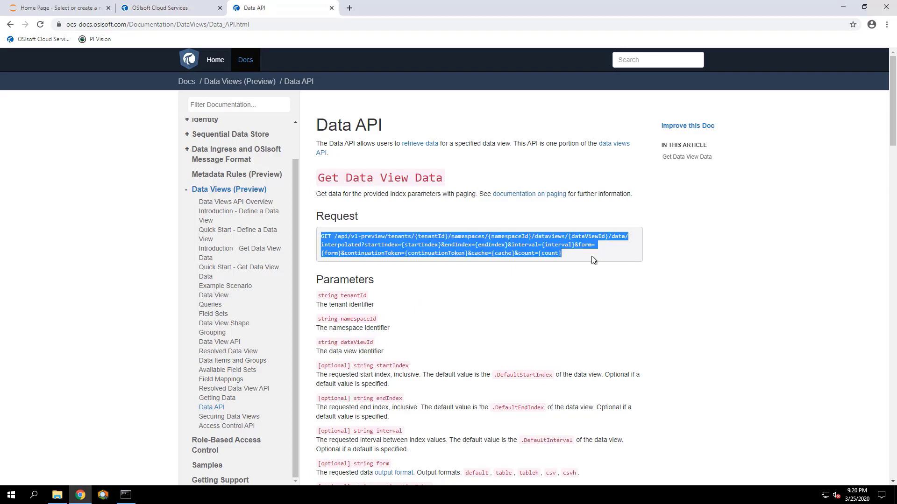
click(487, 254)
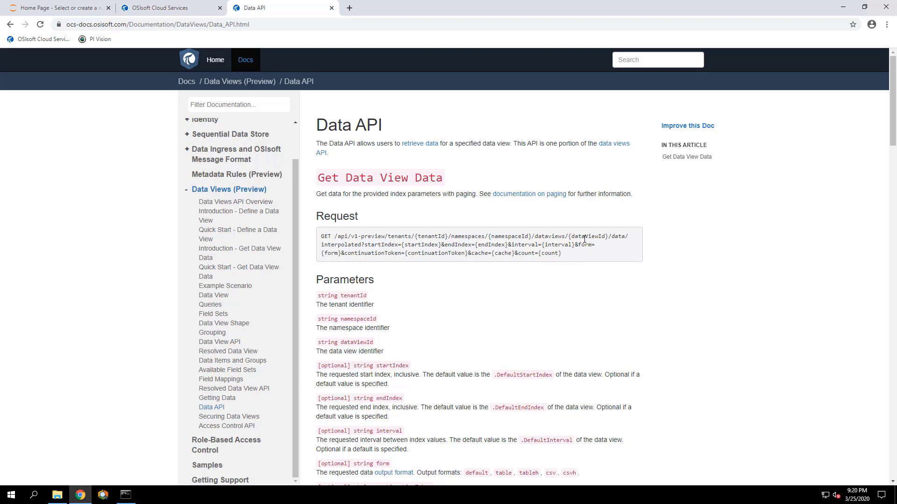
drag(569, 237, 610, 235)
drag(612, 237, 625, 236)
Step: Append data/interpolated?startIndex= to the URI in the API Console, copying the startIndex parameter from the documented request
click(177, 10)
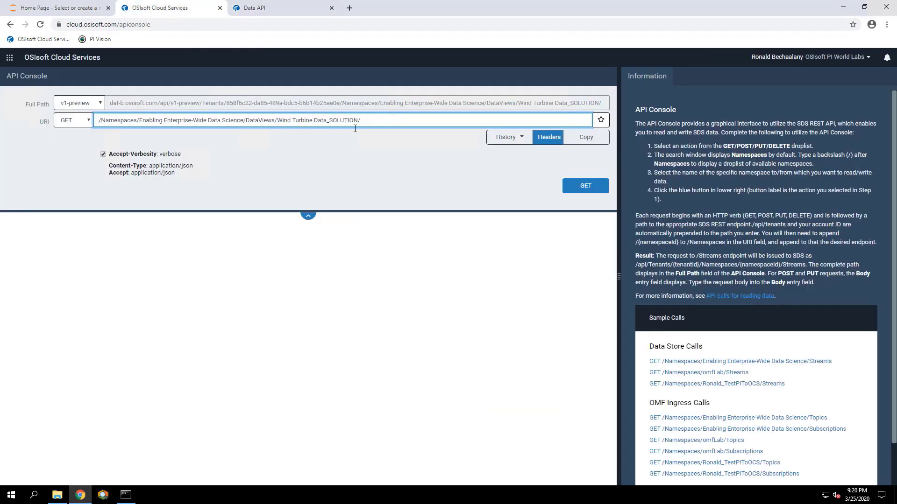
text(data/interpolated)
click(265, 10)
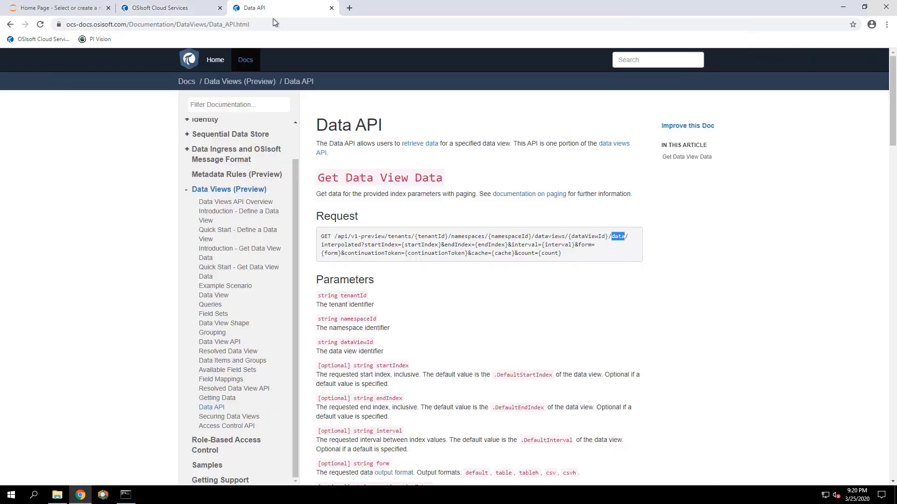
click(447, 238)
double_click(333, 246)
click(322, 244)
drag(362, 245, 400, 249)
key(ctrl+c)
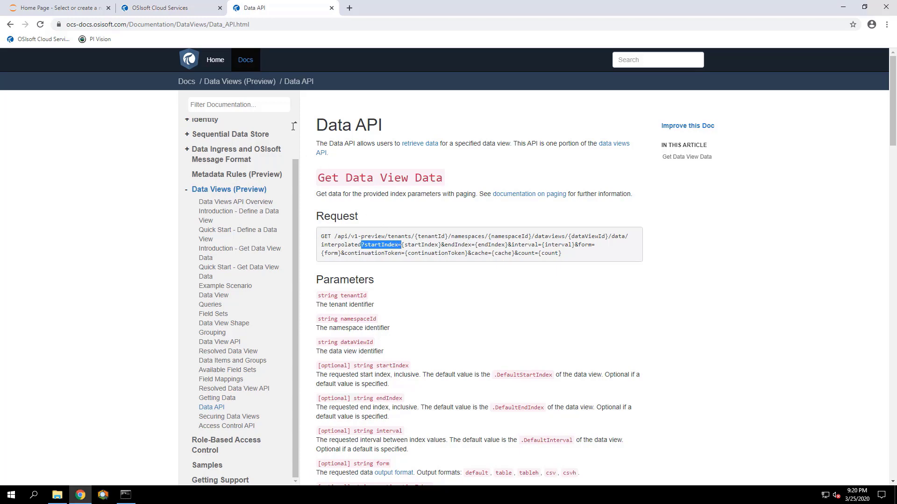
click(195, 9)
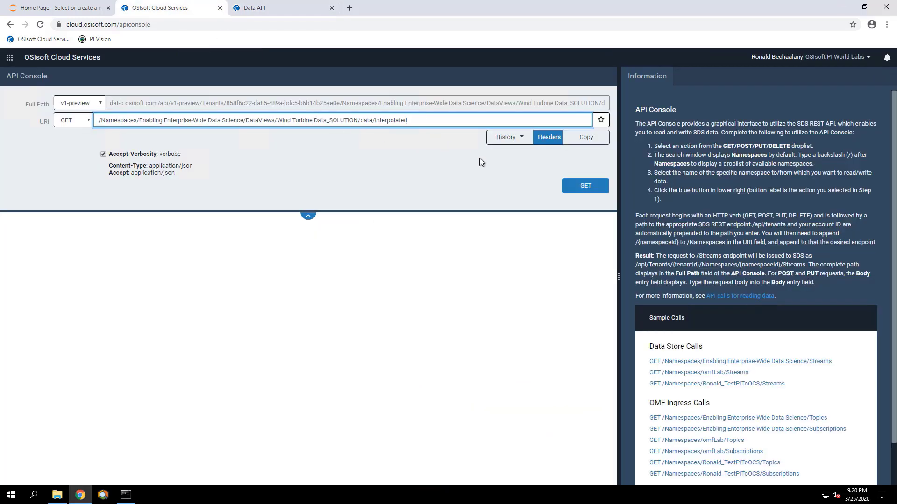
key(ctrl+v)
Step: Check the endIndex and interval parameters in the documentation, and set the URI's startIndex to 2020-03-24 8:00 AM
click(246, 10)
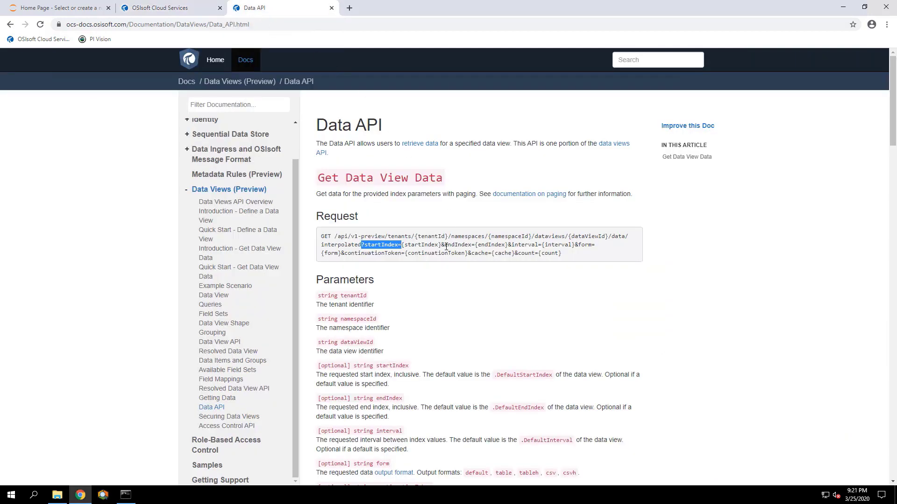
drag(445, 245, 576, 253)
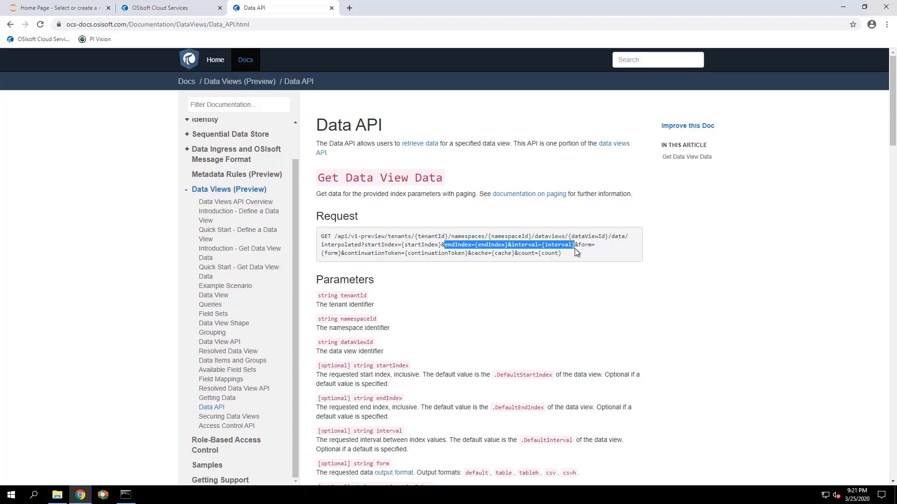
click(192, 10)
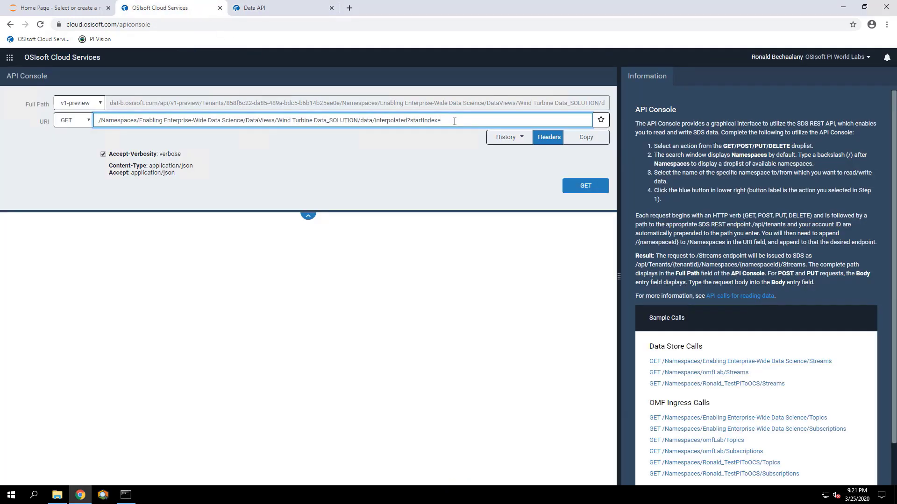
text(24)
key(BackSpace)
key(BackSpace)
text(2020-03-24 8:00 AM)
Step: Copy &endIndex= from the documented request and append it to the URI in the API Console
click(245, 8)
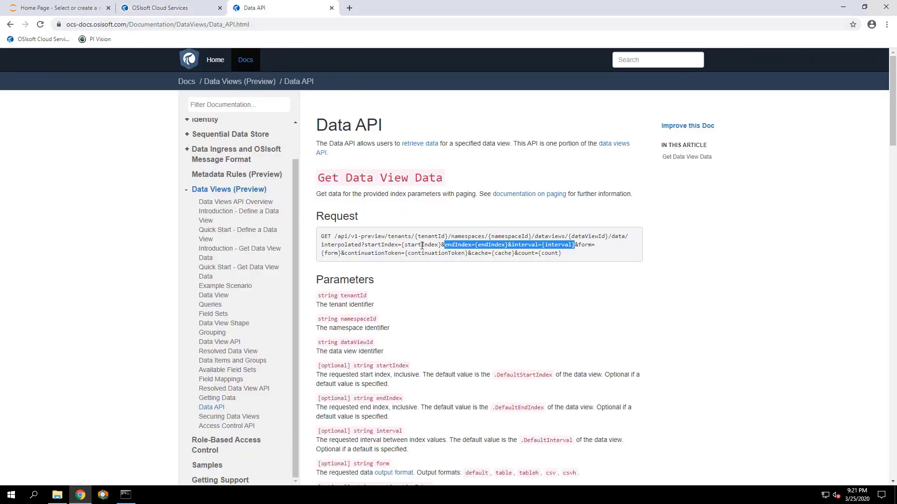
click(447, 245)
drag(441, 245, 474, 244)
key(ctrl+c)
click(179, 5)
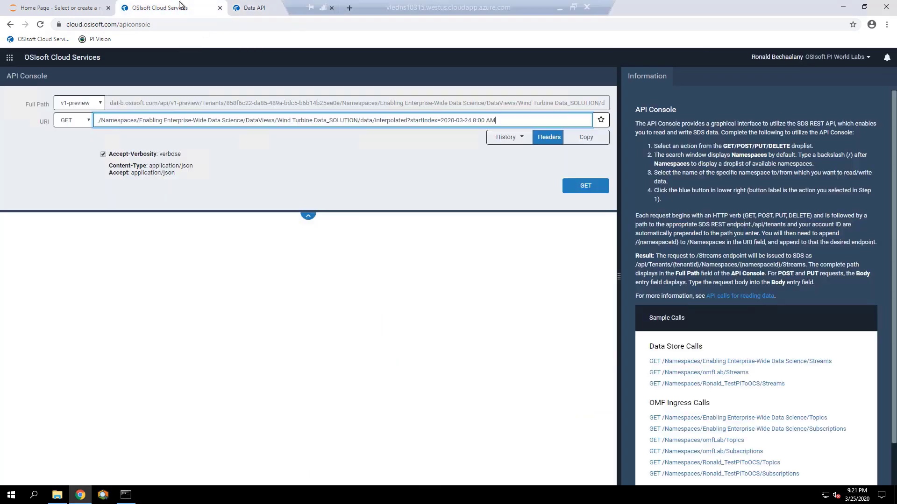
key(ctrl+v)
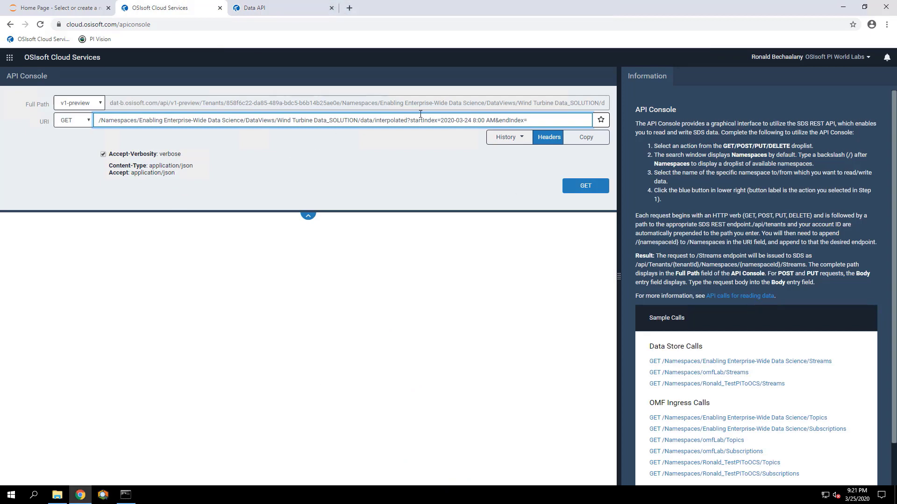
Step: Reuse the start timestamp as the URI's endIndex value and change its hour to make it 2020-03-24 9:00 AM
drag(442, 122, 496, 125)
key(ctrl+c)
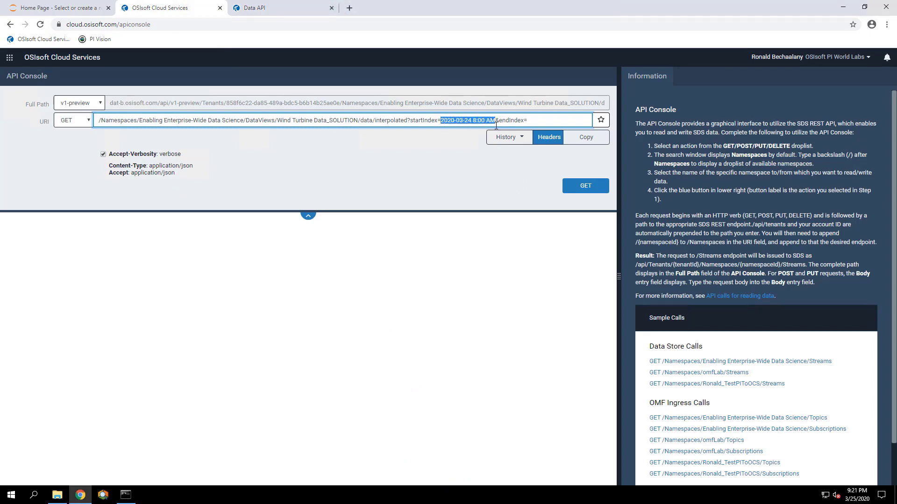
click(539, 121)
key(ctrl+v)
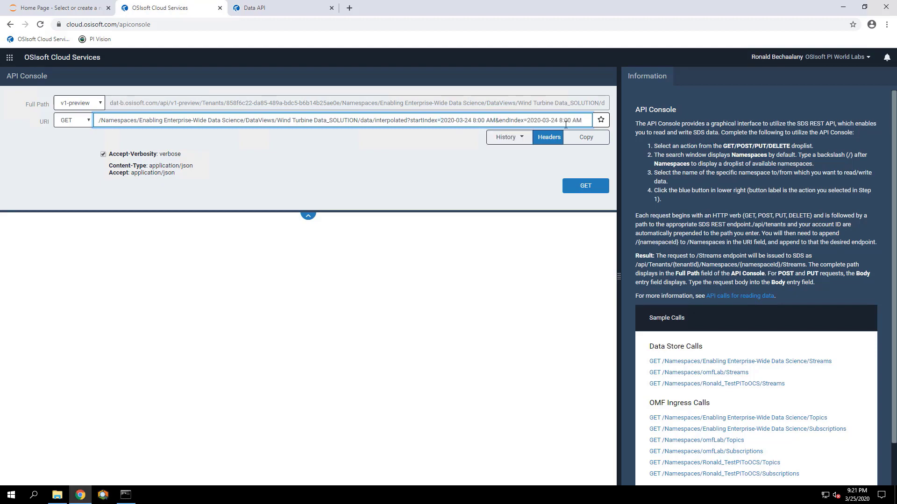
key(shift+Right)
text(9)
Step: Append &interval=00:10:00 to the URI to request interpolated values every ten minutes
text(&interva)
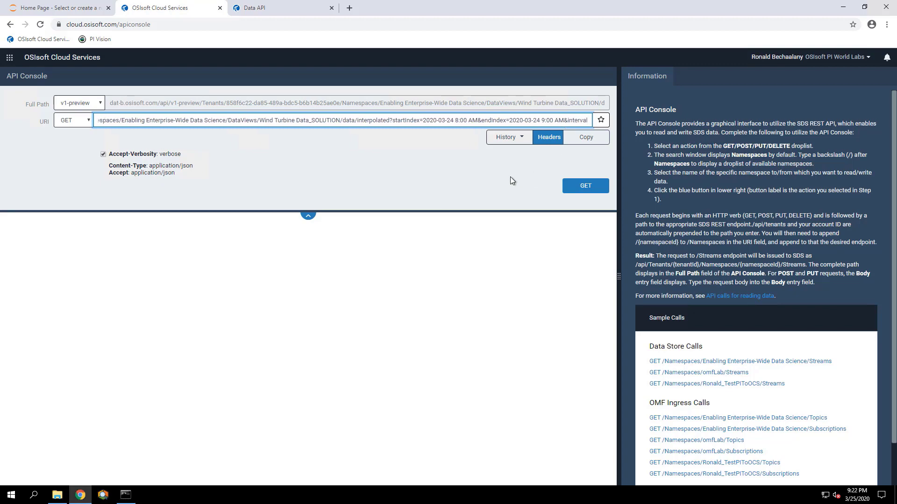
text(l=)
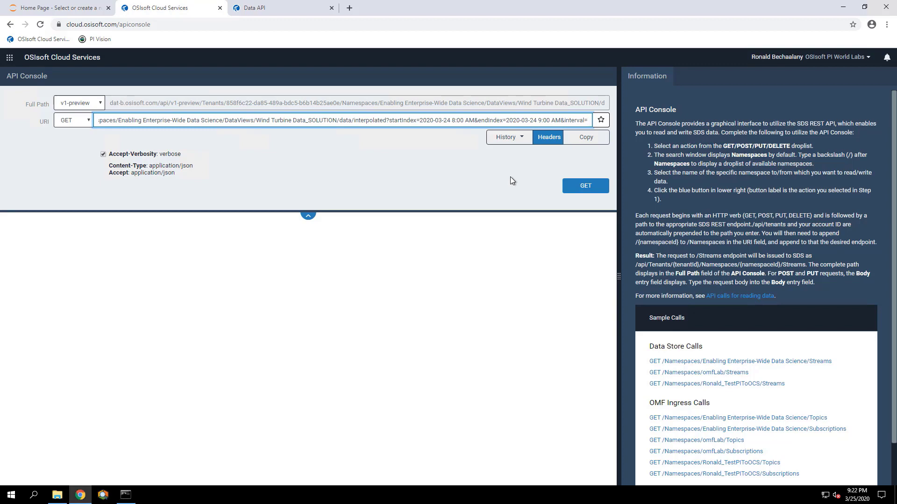
text(00)
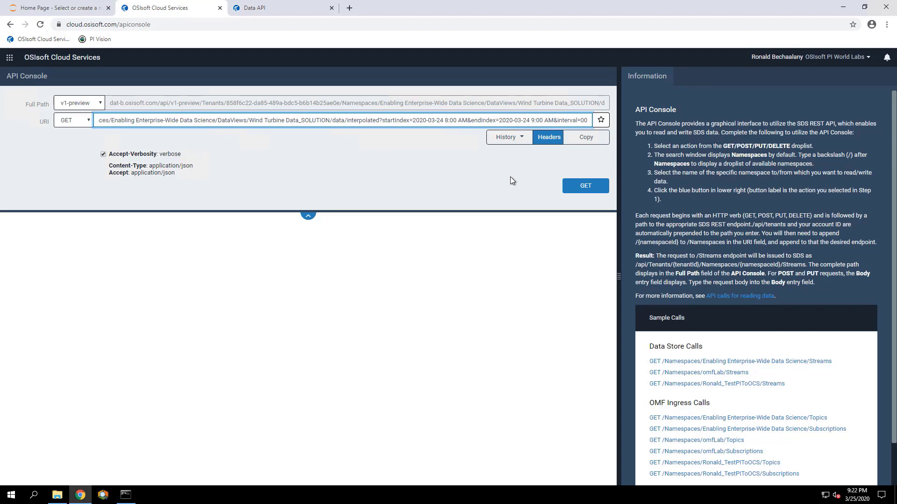
text(:1)
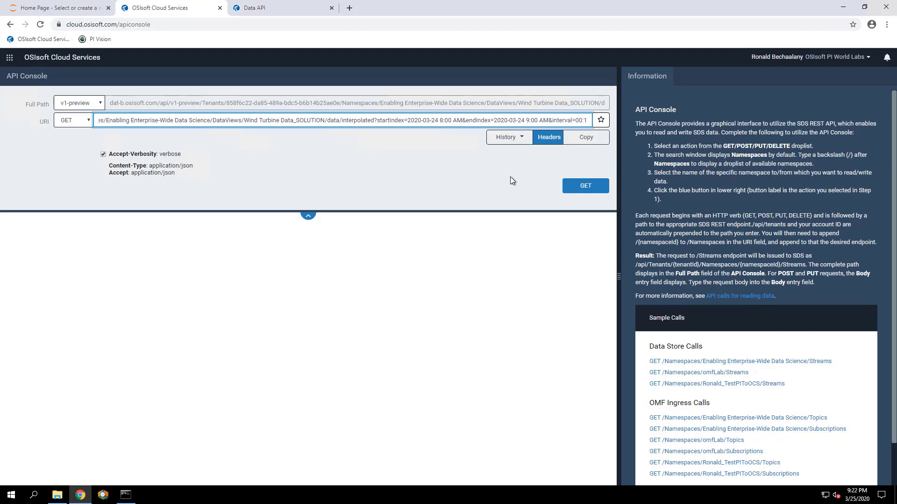
text(0)
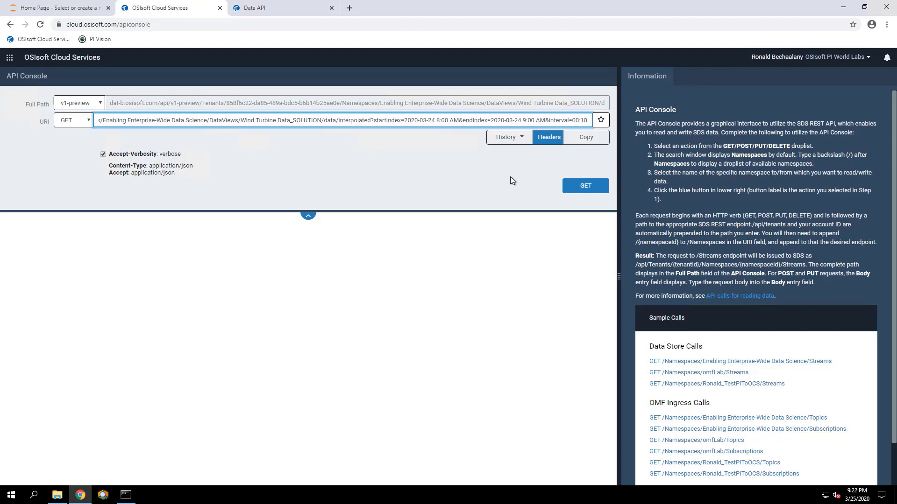
text(:)
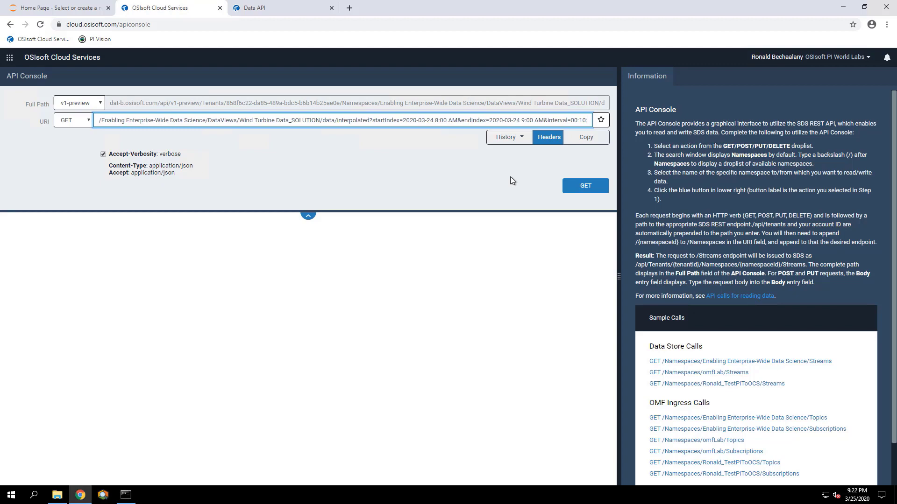
text(00)
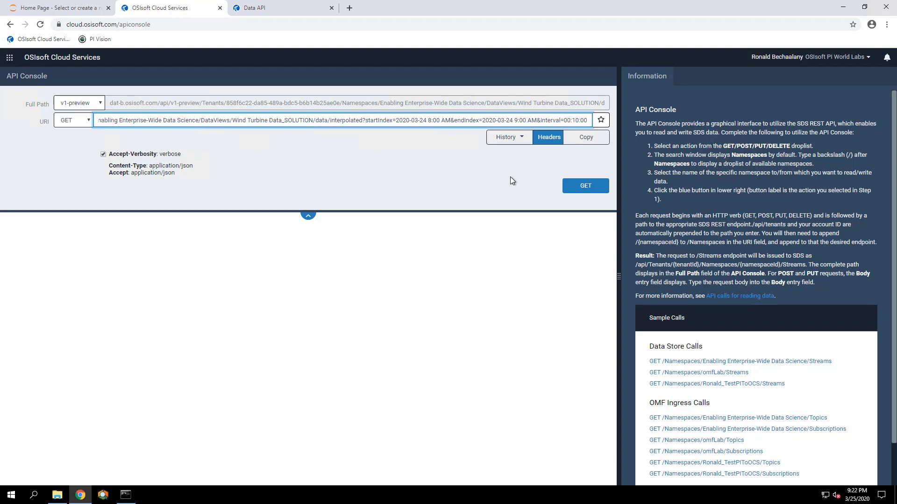
Step: Send the GET request for the interpolated data view data and review the returned body and full URI path
click(570, 188)
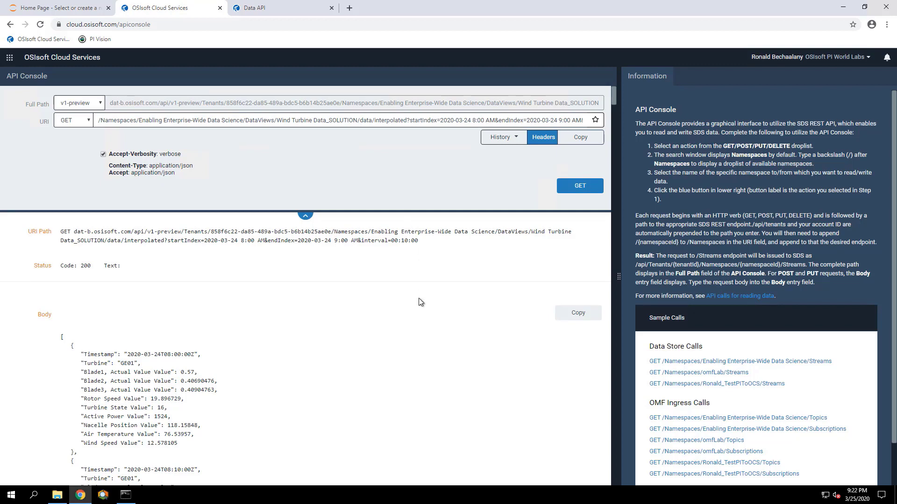
scroll(296, 326, down, 4)
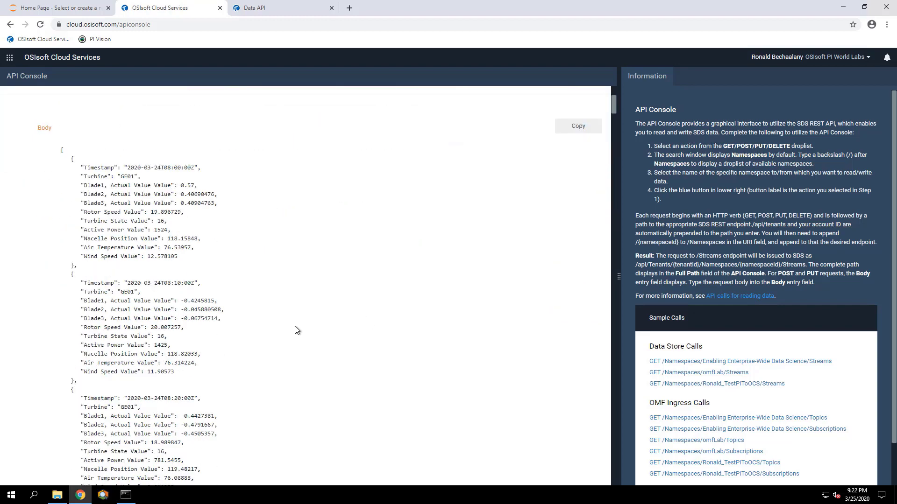
scroll(296, 327, down, 5)
scroll(296, 326, up, 5)
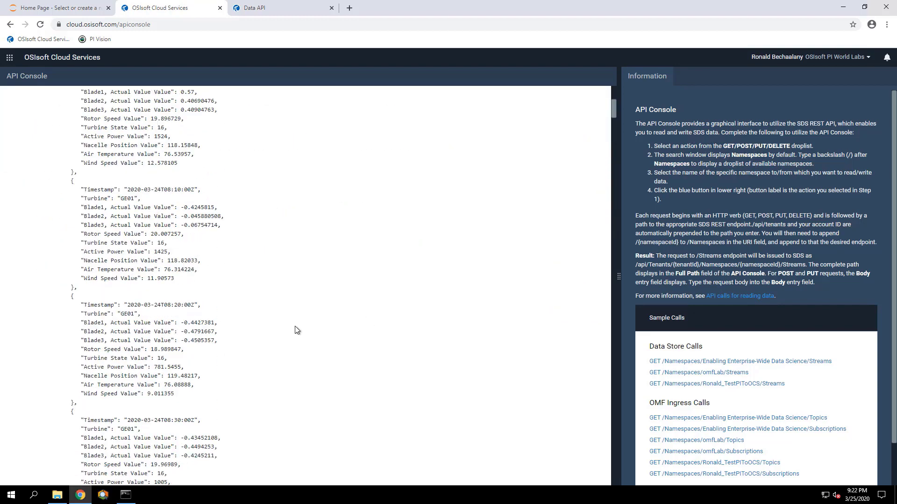
scroll(295, 330, up, 3)
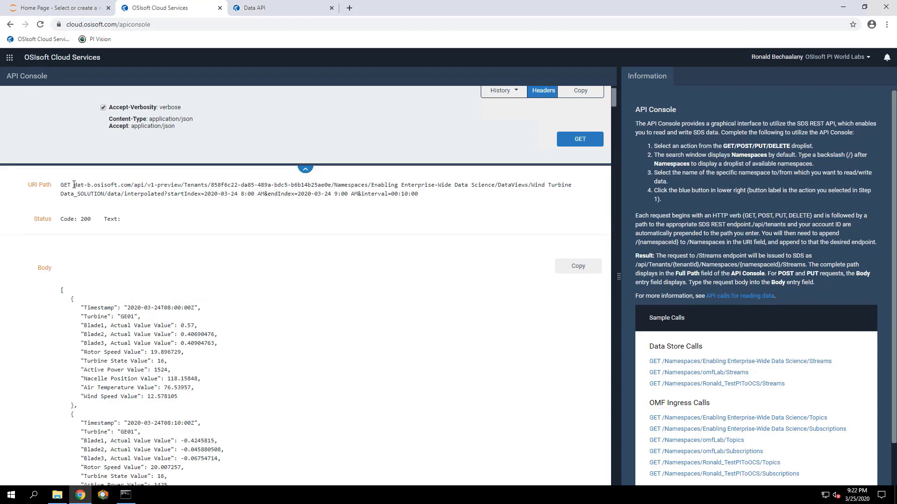
drag(75, 185, 433, 207)
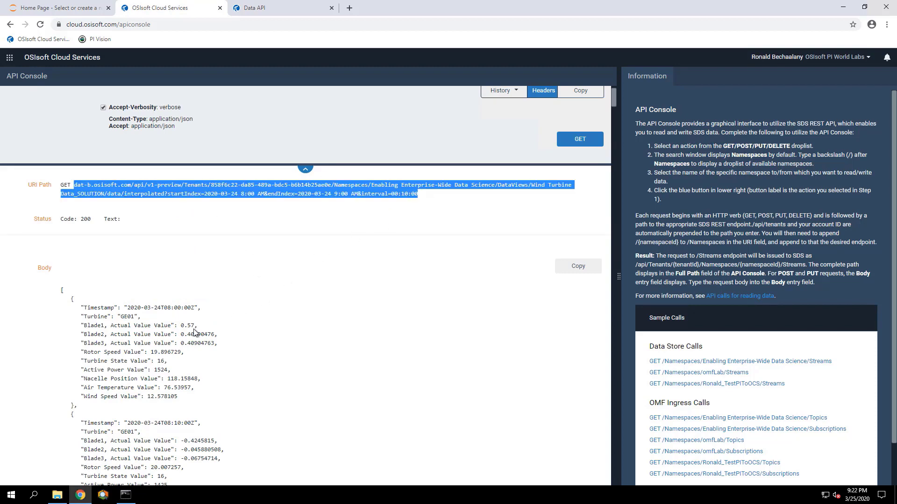
click(147, 327)
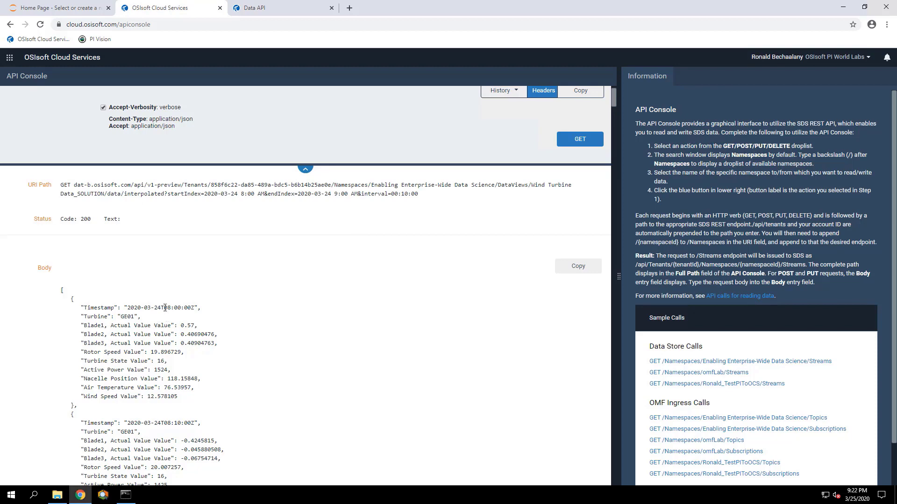
Step: Compare the timestamps of consecutive records in the response body to check the interval between the interpolated values
drag(164, 308, 182, 311)
scroll(201, 332, down, 2)
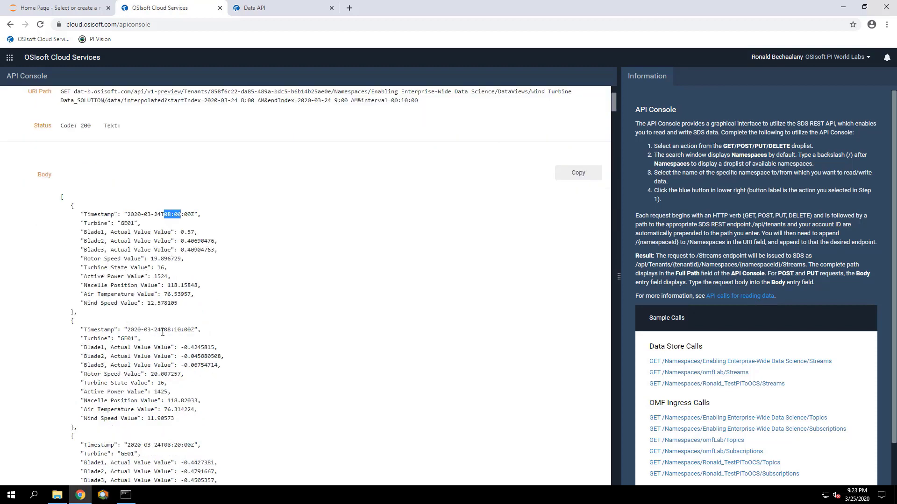
drag(162, 332, 182, 333)
scroll(183, 333, down, 2)
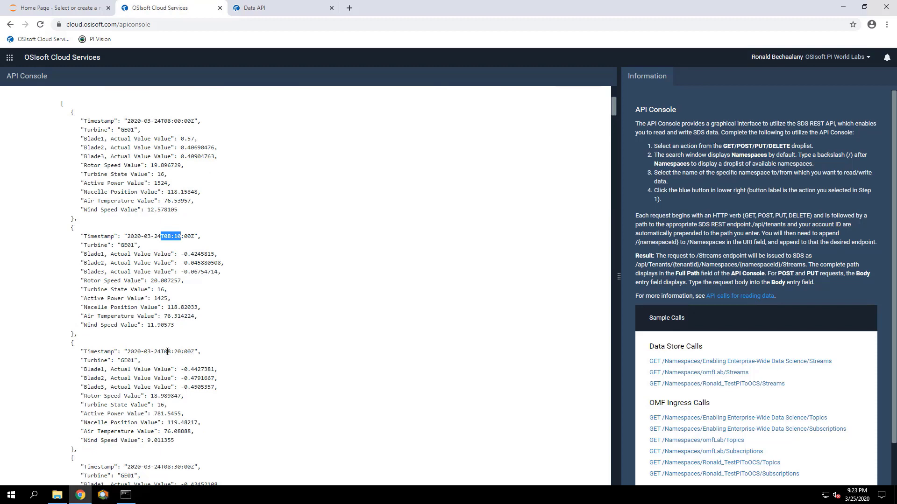
drag(164, 351, 182, 353)
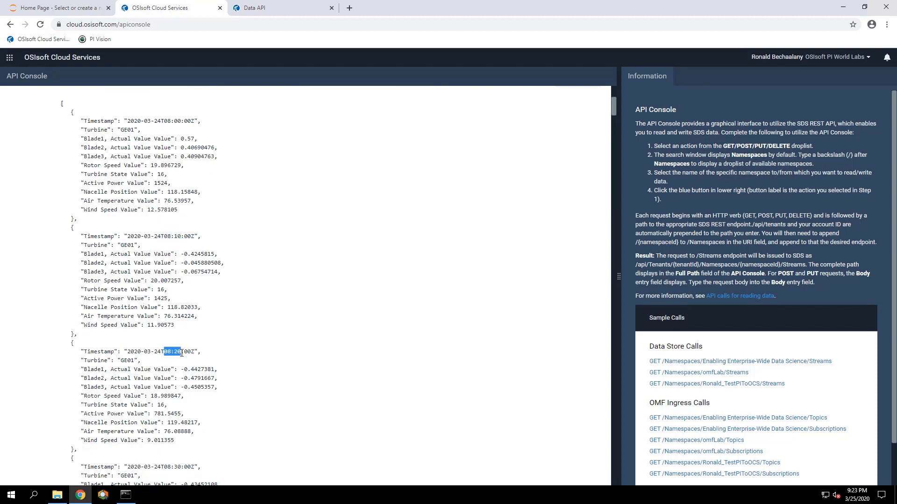
click(227, 308)
scroll(231, 322, down, 4)
scroll(243, 319, up, 9)
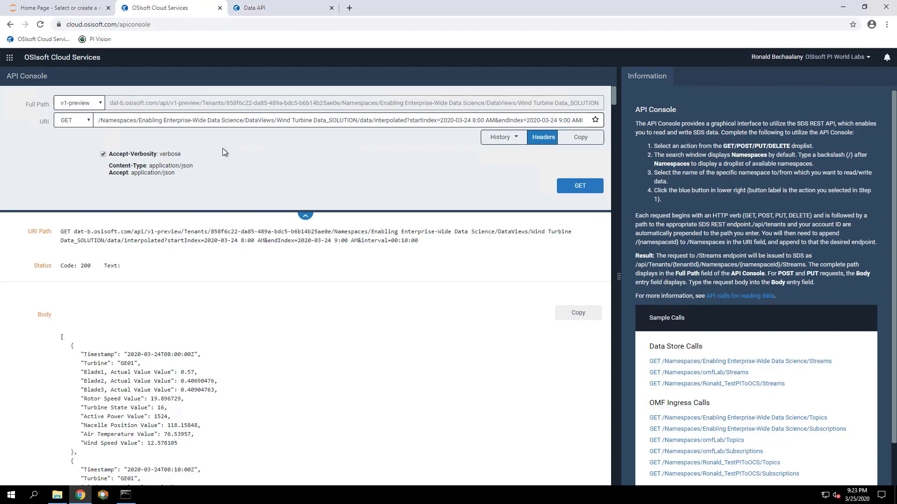
Step: Look through the OCS API topic list on the documentation's home page and return to the API Console
click(245, 9)
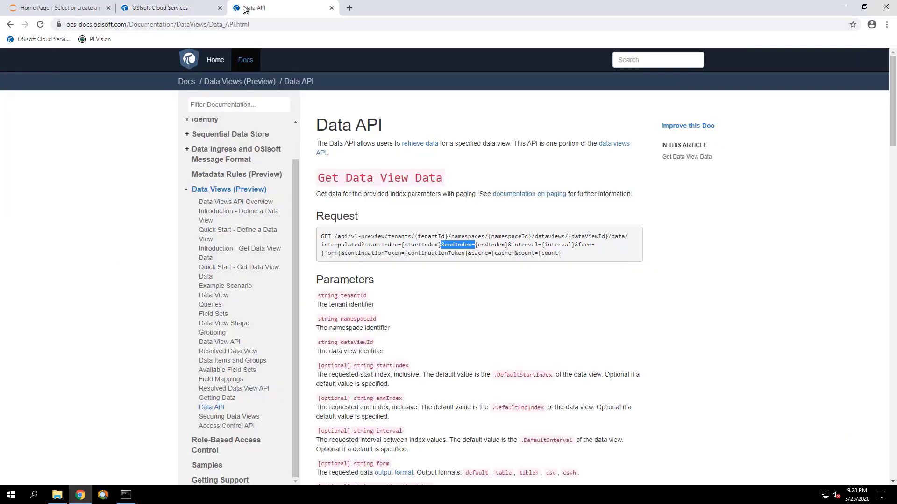
click(119, 229)
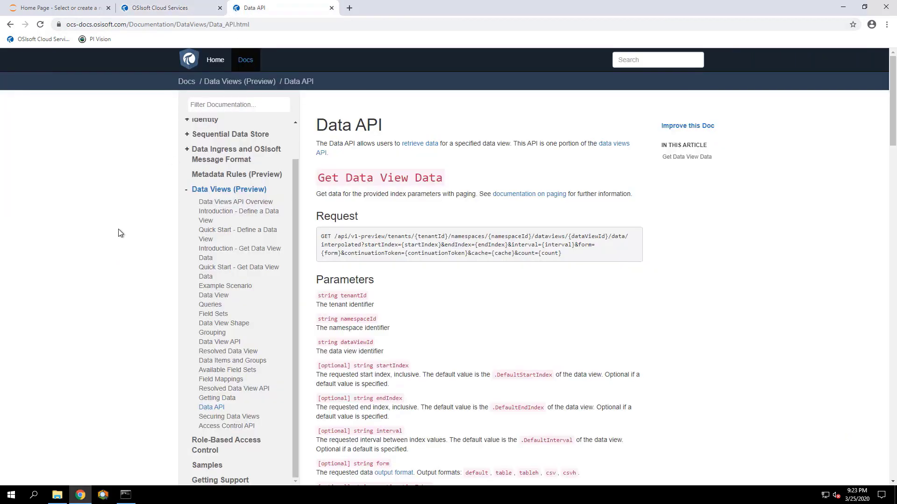
click(213, 61)
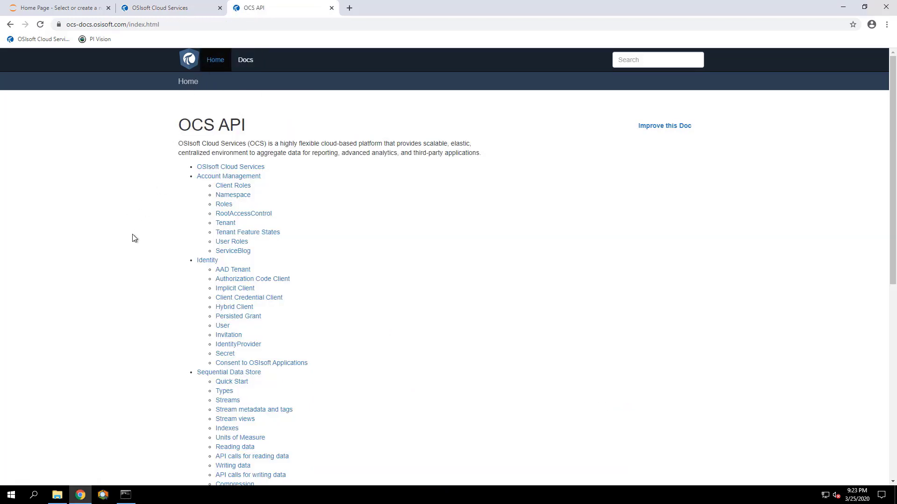
scroll(134, 239, down, 4)
scroll(134, 239, up, 4)
click(144, 10)
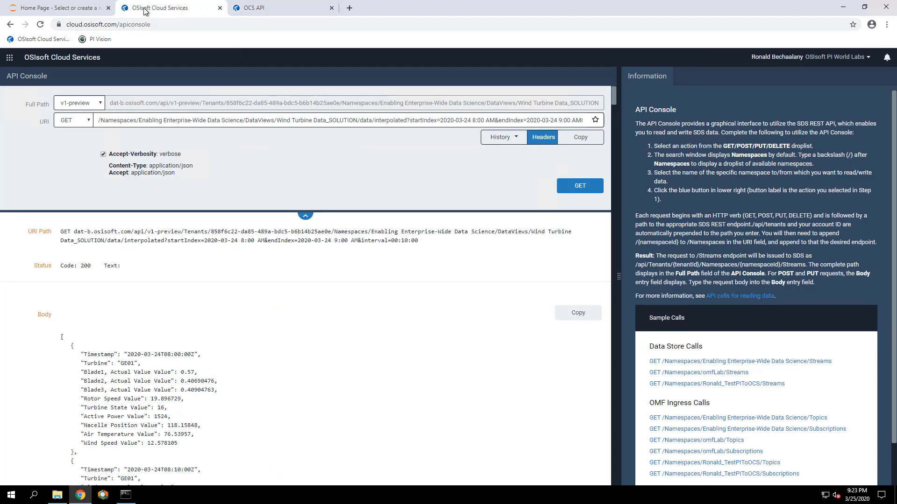